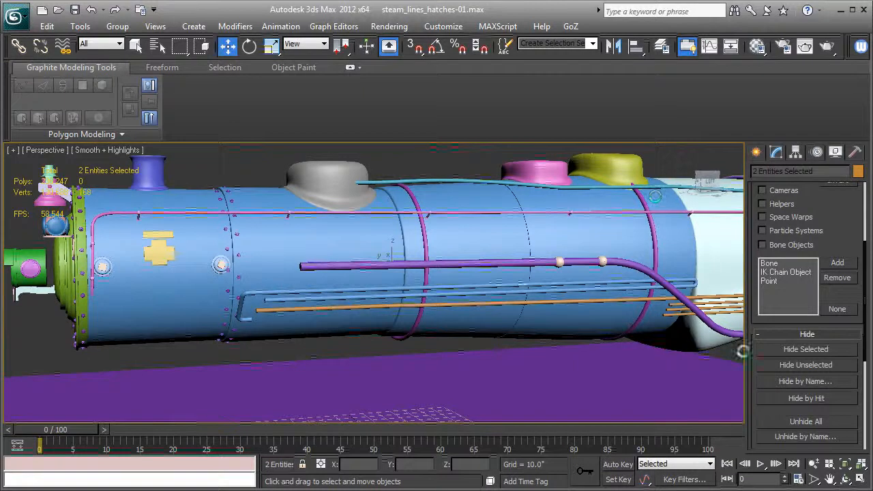
Step: Hide all unselected objects so only the boiler and the orange pipe remain, and clear the selection
click(792, 363)
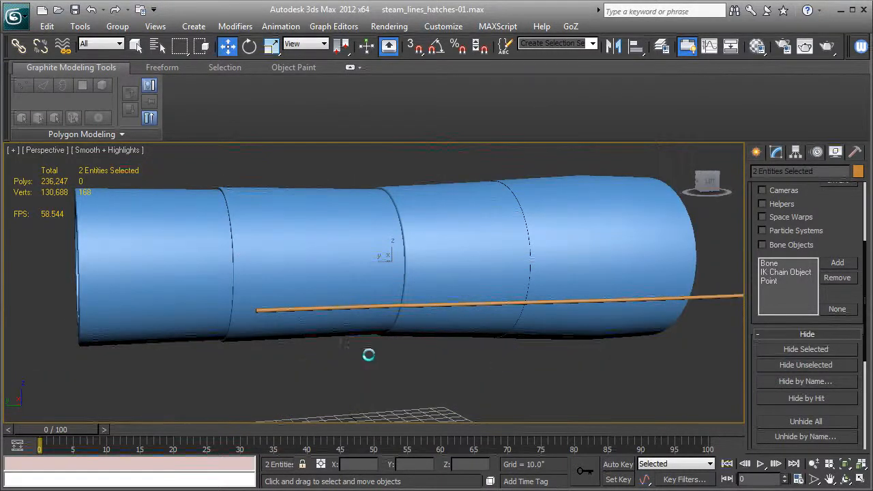
click(353, 346)
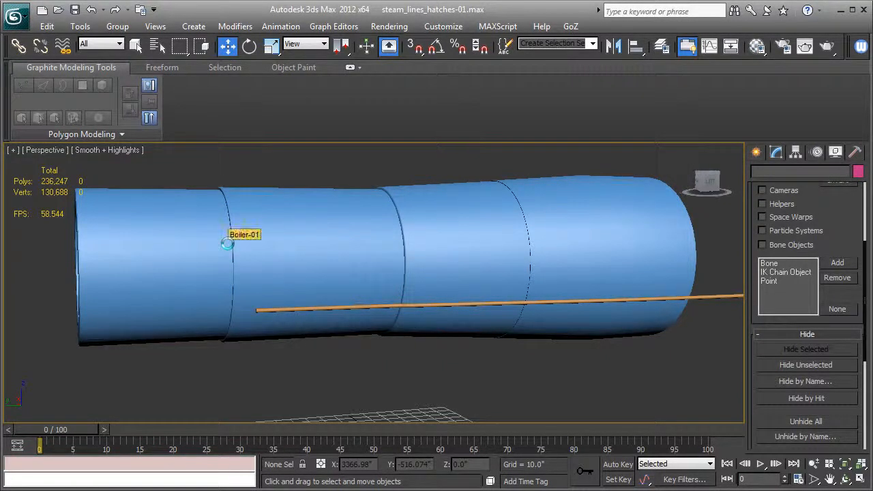
Step: In the Back view, create a circle spline centred on the boiler, slightly larger than the boiler shell
key(k)
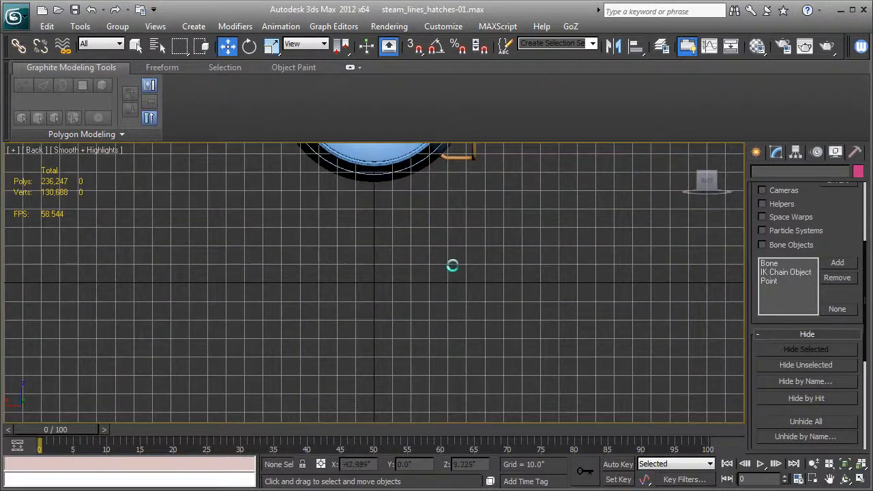
key(z)
key(F3)
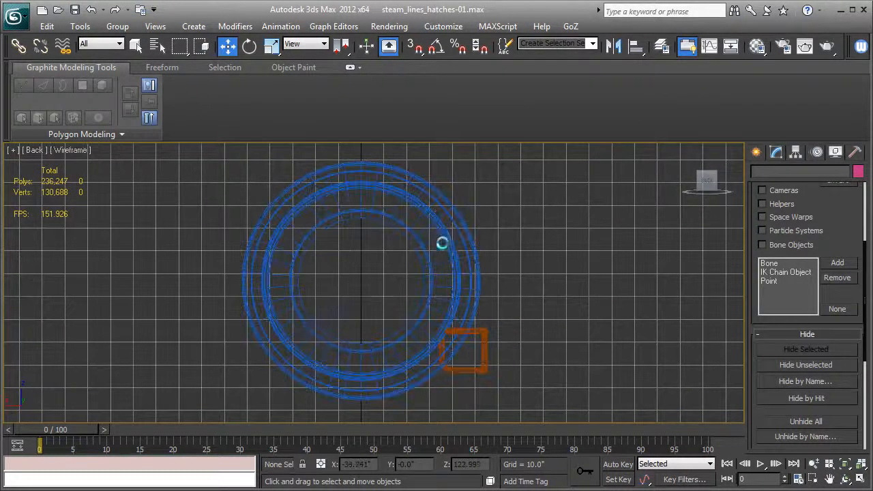
key(bracketleft)
click(753, 154)
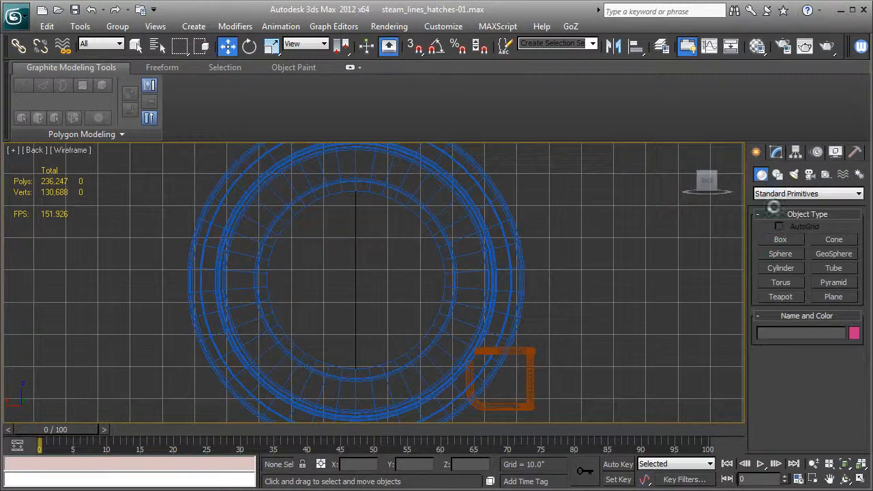
click(777, 174)
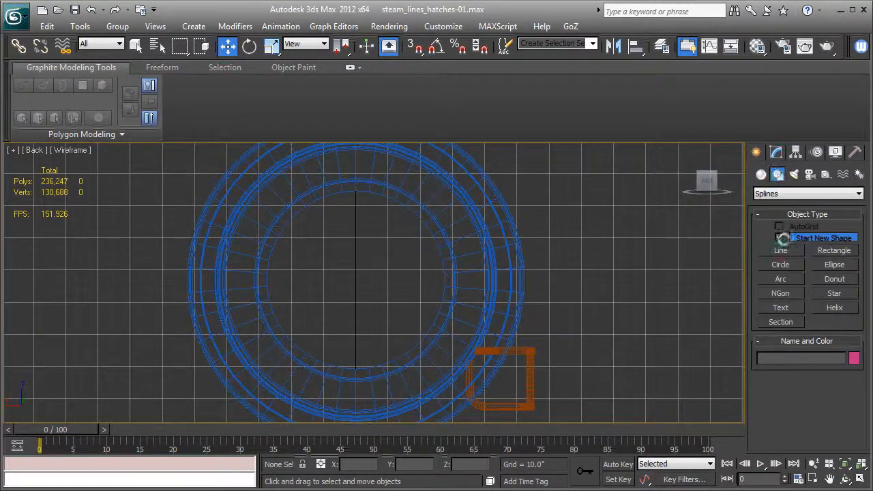
click(783, 264)
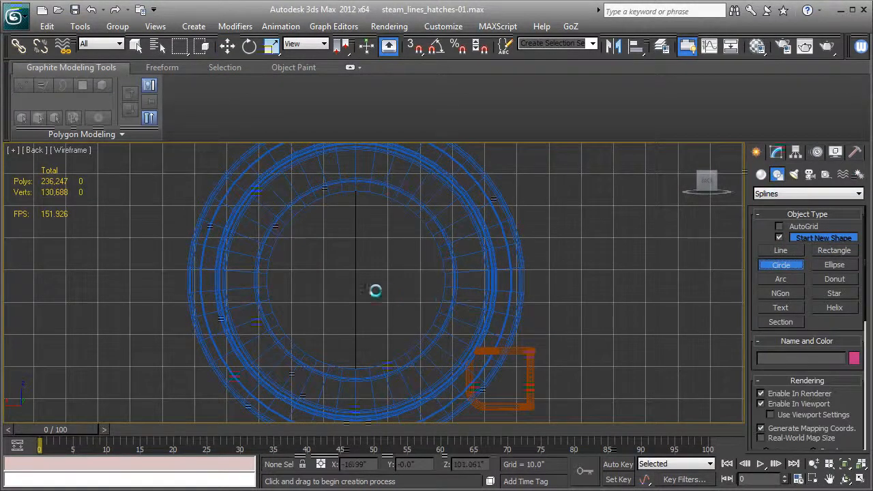
drag(354, 282, 502, 294)
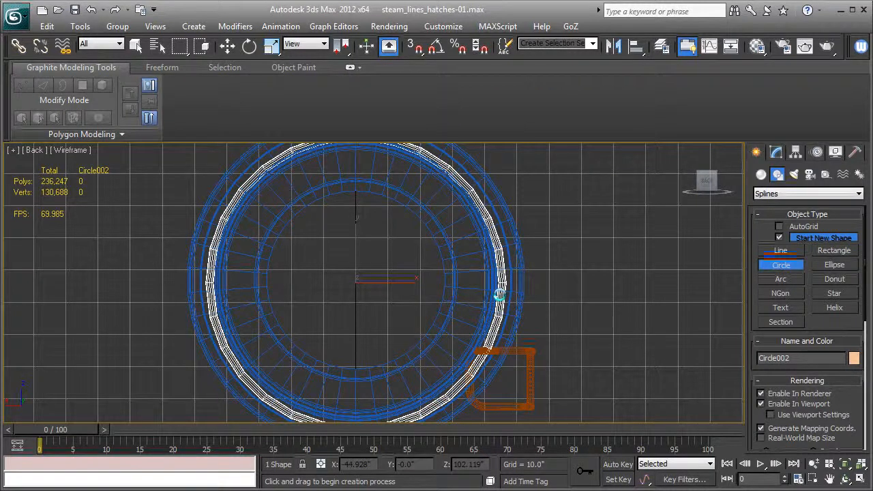
Step: Set the circle's radius to 44.09 so the ring sits closer to the boiler
key(p)
alt+middle_drag(491, 289, 385, 304)
key(F3)
scroll(404, 279, down, 3)
alt+middle_drag(464, 288, 539, 255)
scroll(563, 247, down, 3)
click(228, 46)
drag(398, 257, 256, 257)
alt+middle_drag(257, 256, 544, 301)
click(776, 151)
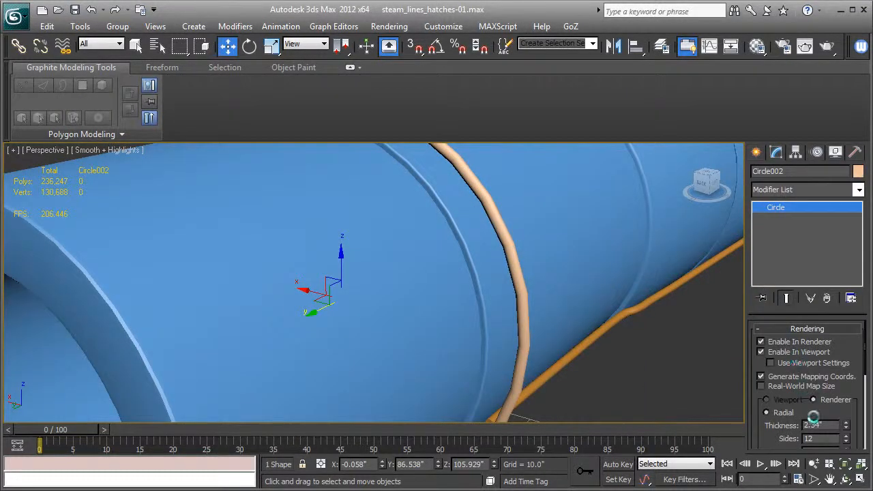
scroll(809, 418, down, 5)
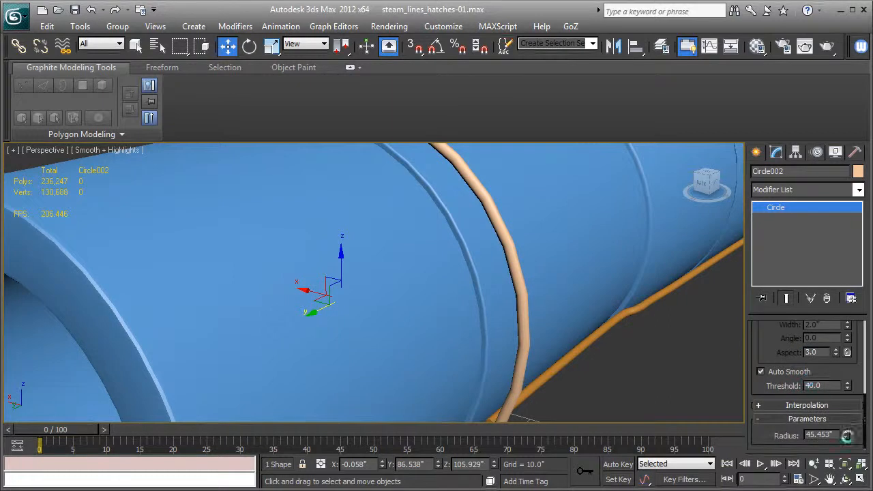
drag(846, 437, 846, 438)
Step: Tighten the ring onto the boiler surface by setting the circle's radius to 43.212
key(F4)
mouse_move(501, 299)
alt+middle_down()
mouse_move(562, 280)
mouse_move(544, 229)
mouse_move(525, 269)
alt+middle_up()
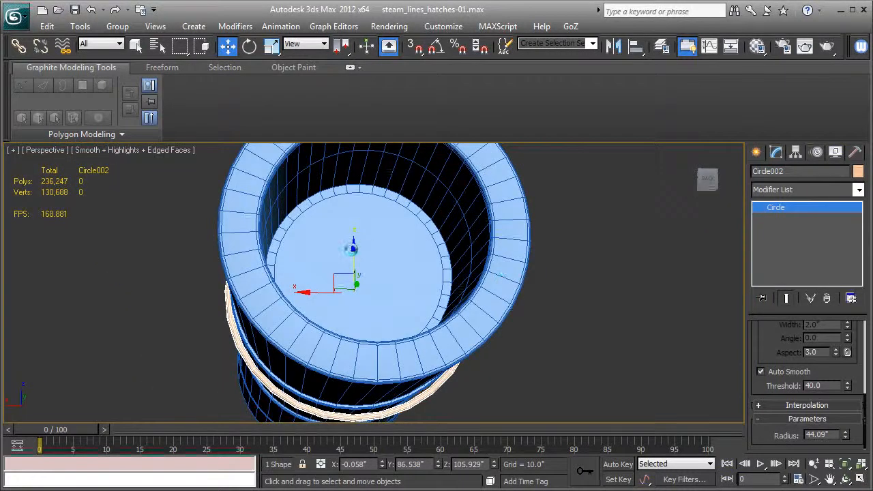
alt+middle_drag(352, 249, 131, 289)
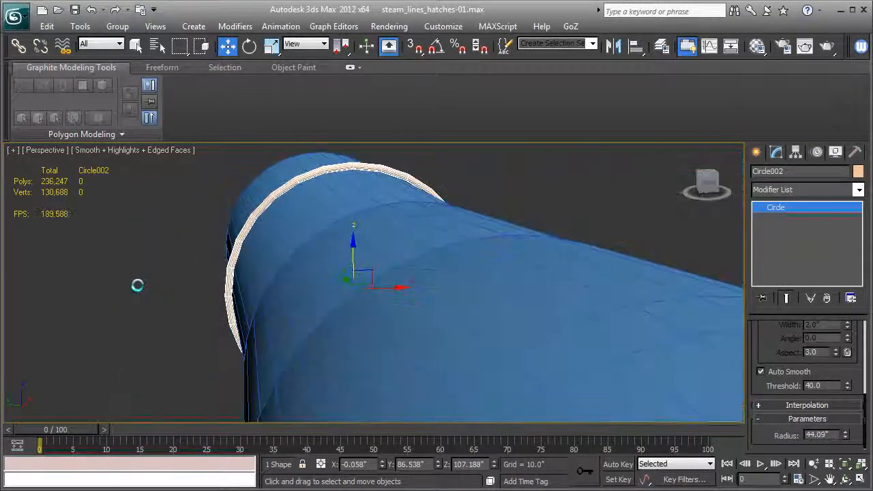
scroll(294, 257, up, 4)
middle_drag(294, 257, 546, 411)
key(F4)
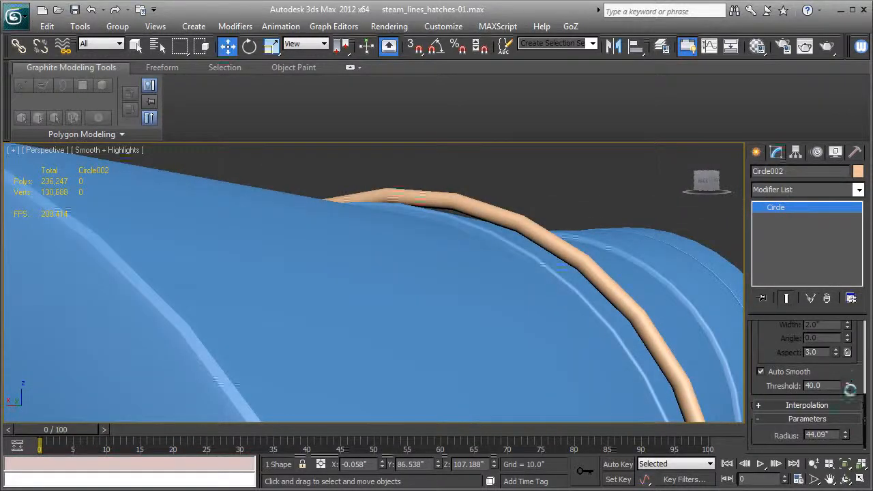
drag(845, 437, 846, 443)
Step: Set the circle's interpolation steps to 12
alt+middle_drag(473, 321, 442, 253)
drag(326, 309, 329, 310)
alt+middle_drag(329, 310, 363, 248)
drag(360, 220, 359, 223)
alt+middle_drag(360, 223, 398, 291)
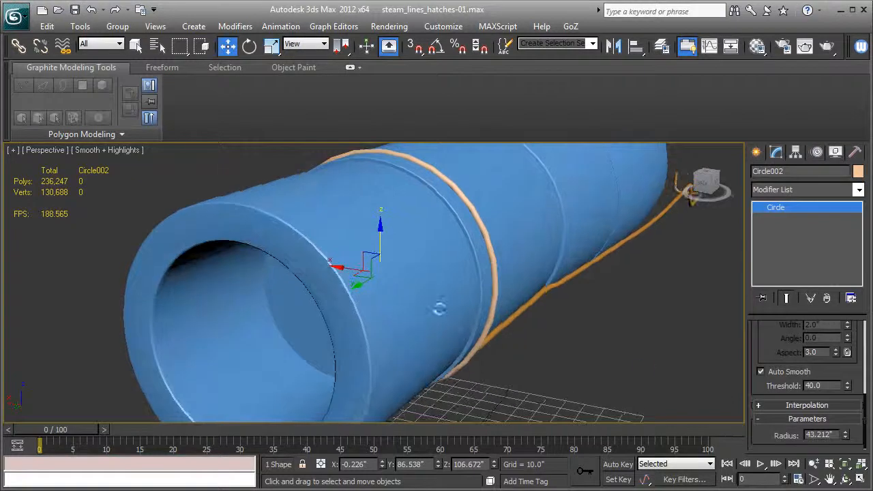
scroll(771, 362, up, 6)
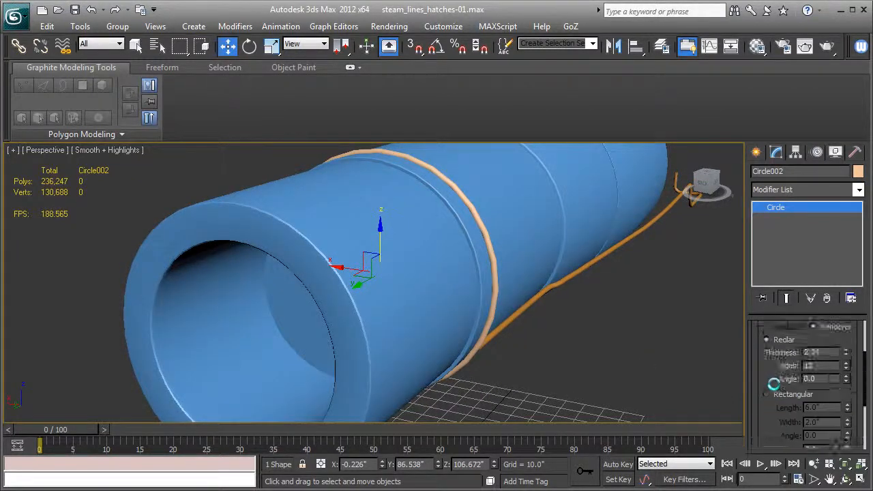
scroll(775, 385, down, 5)
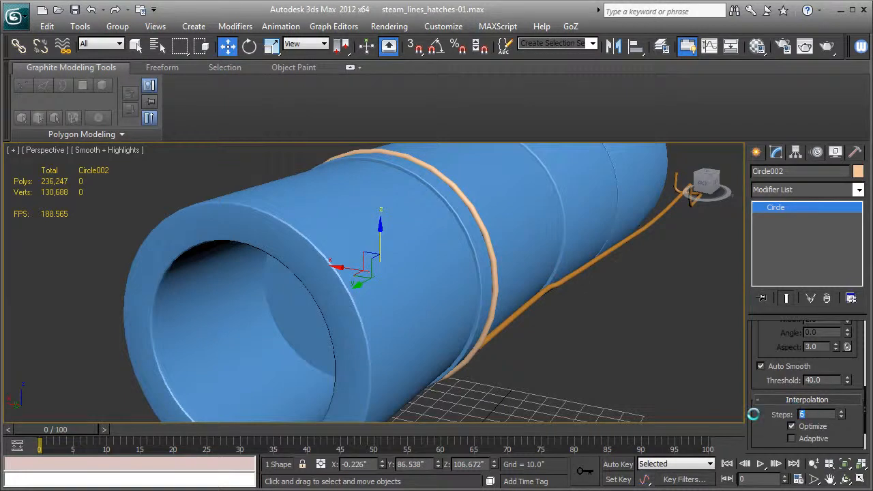
text(12)
key(Return)
Step: Convert the circle to an Editable Spline
alt+middle_drag(542, 319, 341, 246)
scroll(341, 301, up, 3)
alt+middle_drag(339, 298, 475, 230)
alt+middle_drag(627, 340, 737, 225)
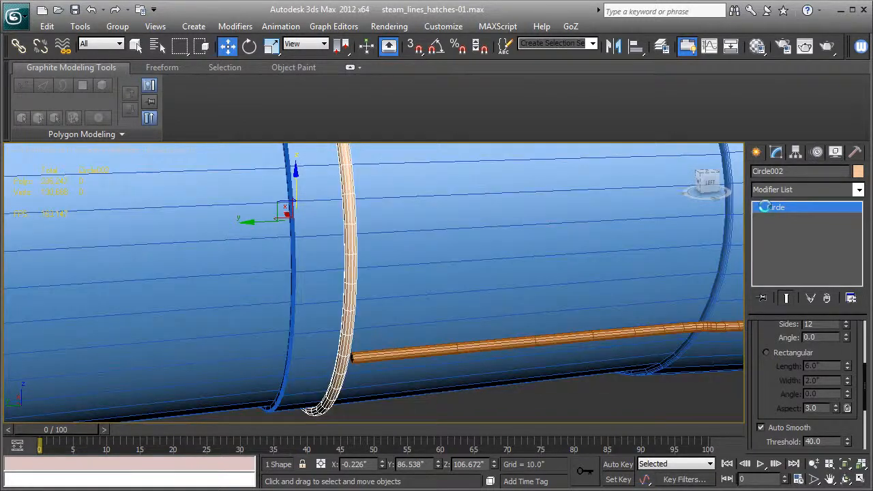
right_click(765, 208)
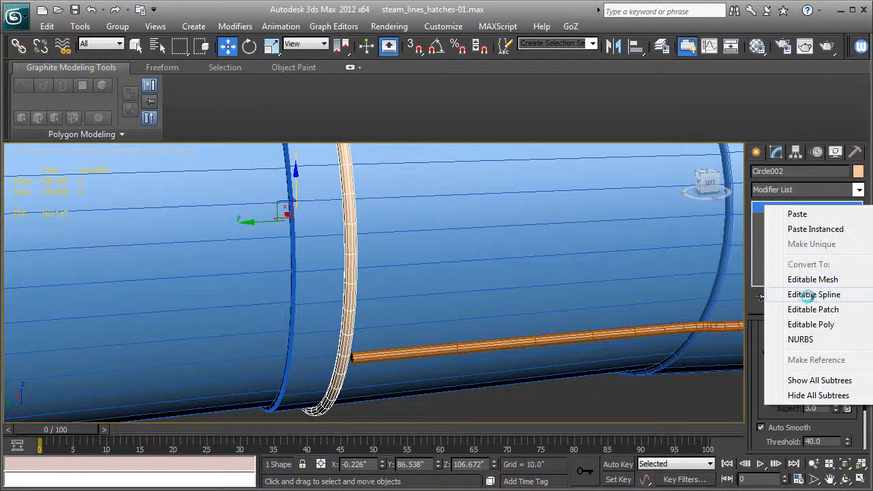
click(807, 295)
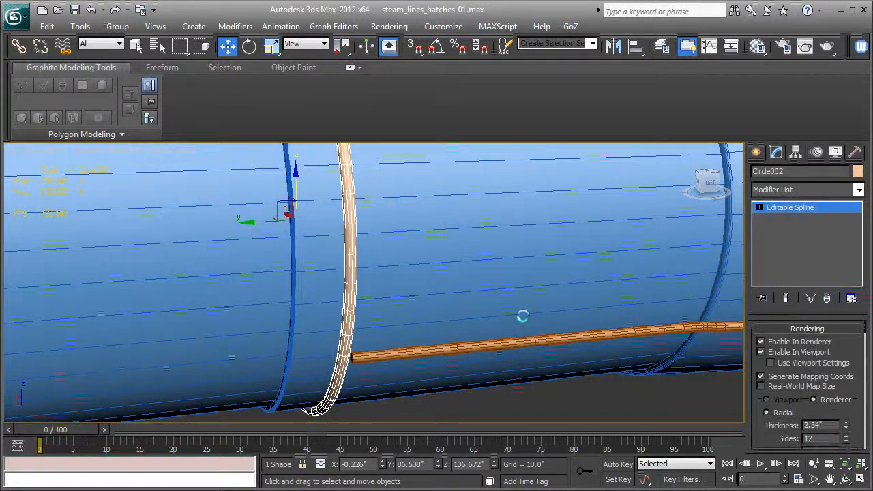
Step: At Segment level, select and delete the ring's lower segments near the pipe
alt+middle_drag(522, 316, 573, 304)
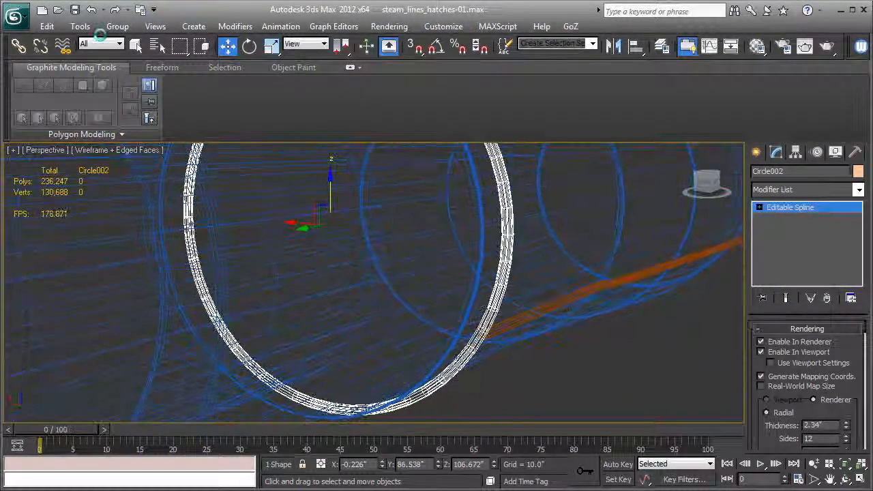
alt+middle_drag(515, 305, 623, 294)
click(760, 207)
click(784, 229)
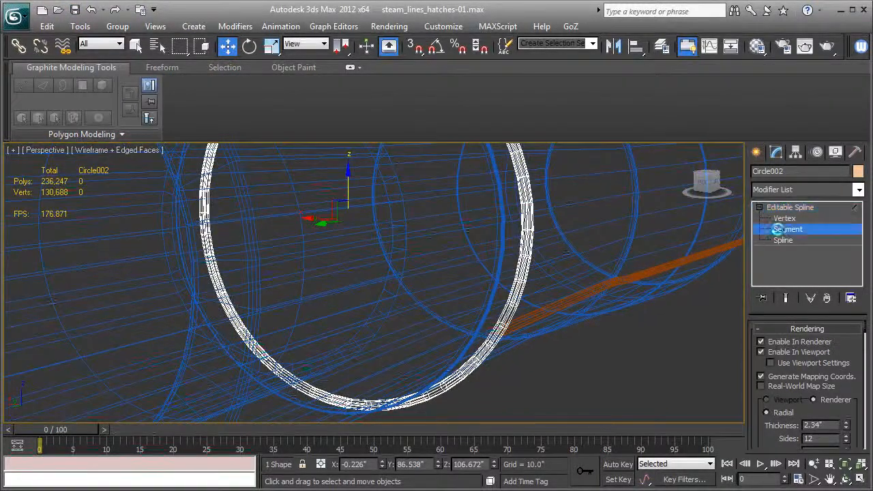
alt+middle_drag(544, 366, 552, 347)
click(415, 356)
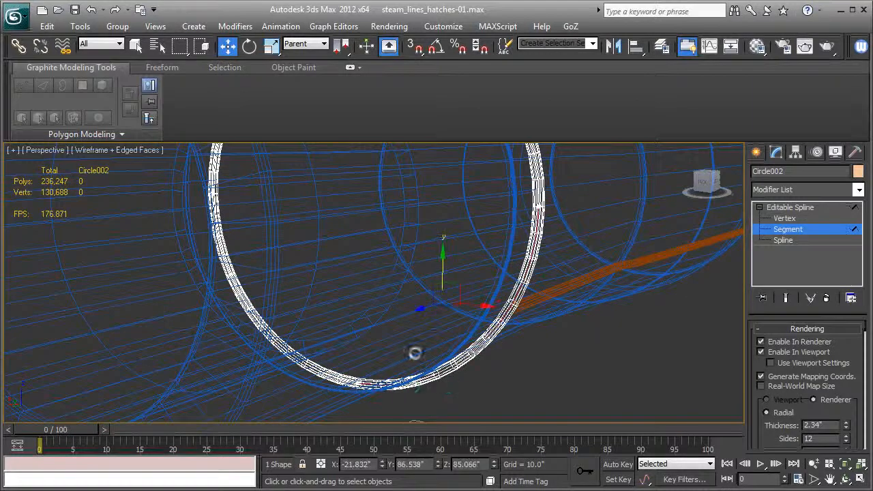
ctrl+click(259, 374)
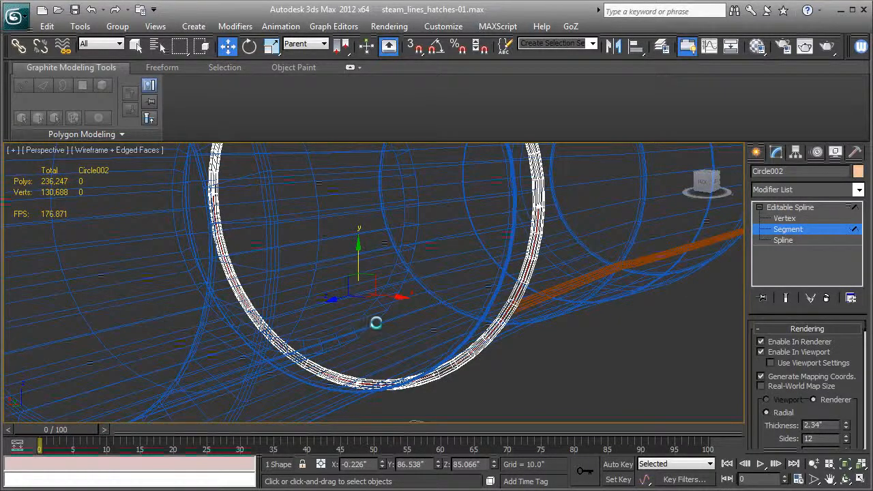
alt+middle_drag(365, 323, 376, 323)
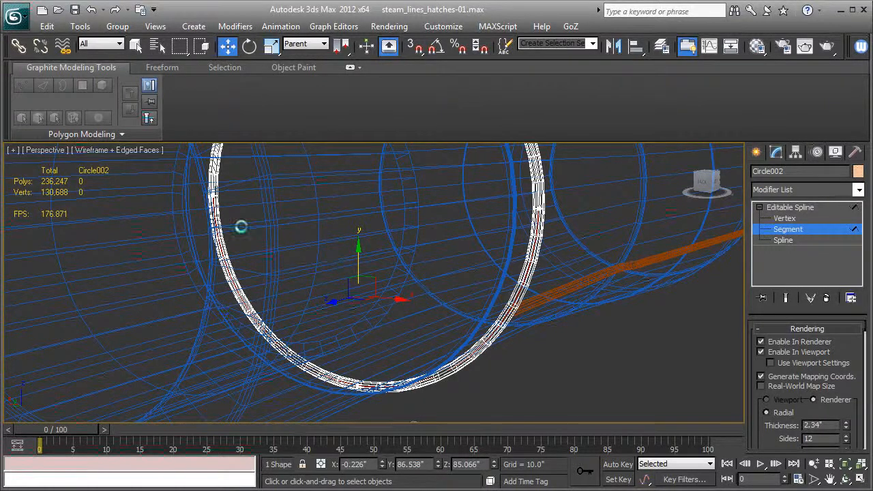
alt+click(232, 292)
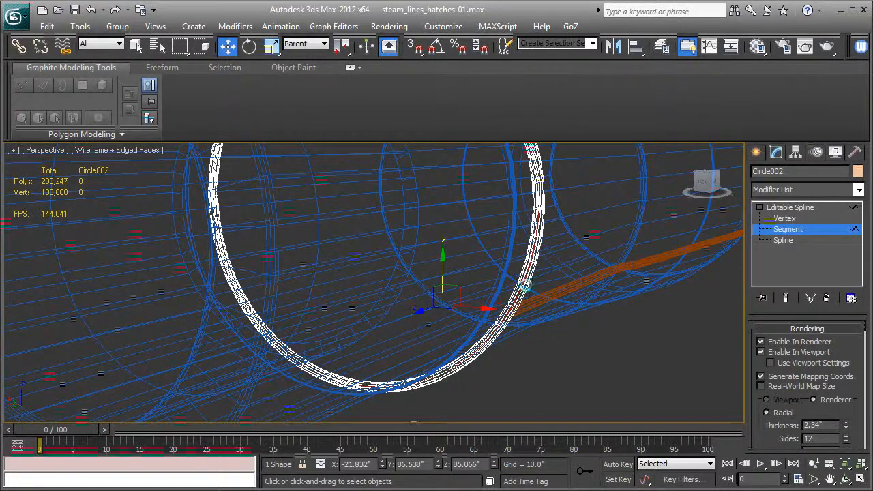
key(Delete)
Step: Attach the orange pipe spline to the ring spline
key(F3)
alt+middle_drag(525, 284, 460, 303)
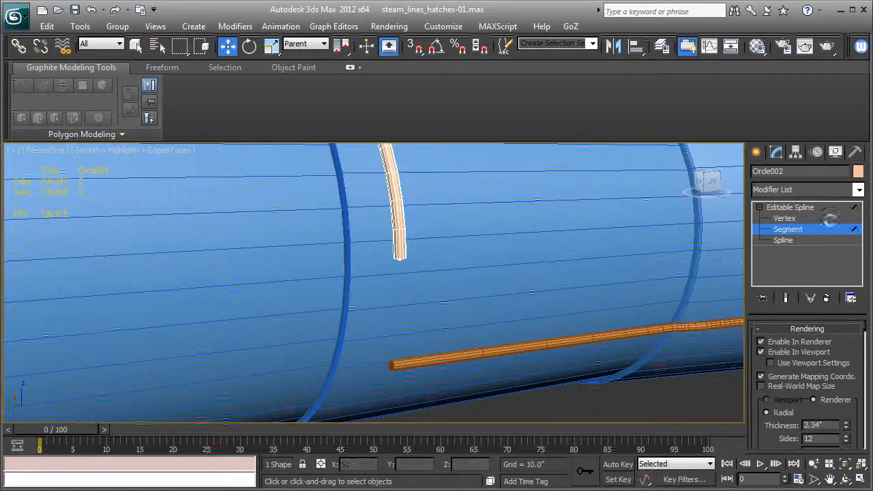
click(805, 208)
scroll(577, 308, down, 6)
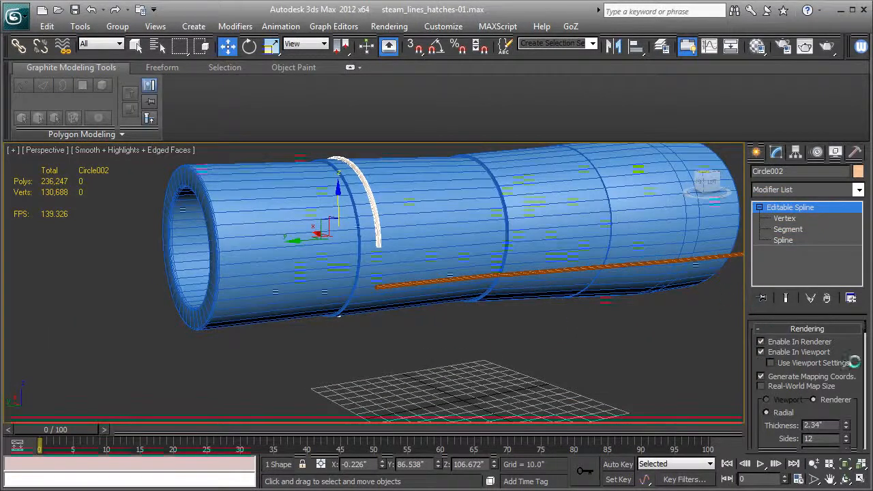
scroll(855, 361, down, 10)
scroll(838, 367, up, 5)
click(786, 229)
scroll(775, 372, up, 6)
scroll(779, 389, down, 7)
scroll(779, 390, down, 3)
scroll(779, 389, down, 8)
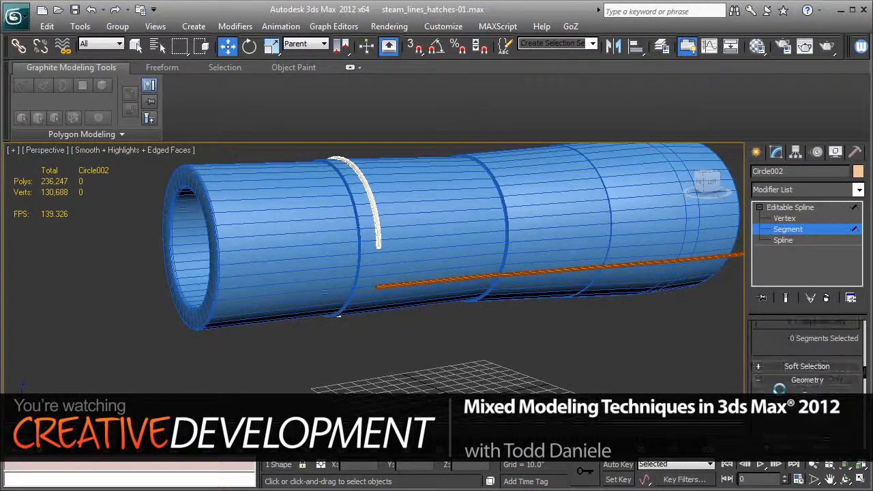
click(779, 390)
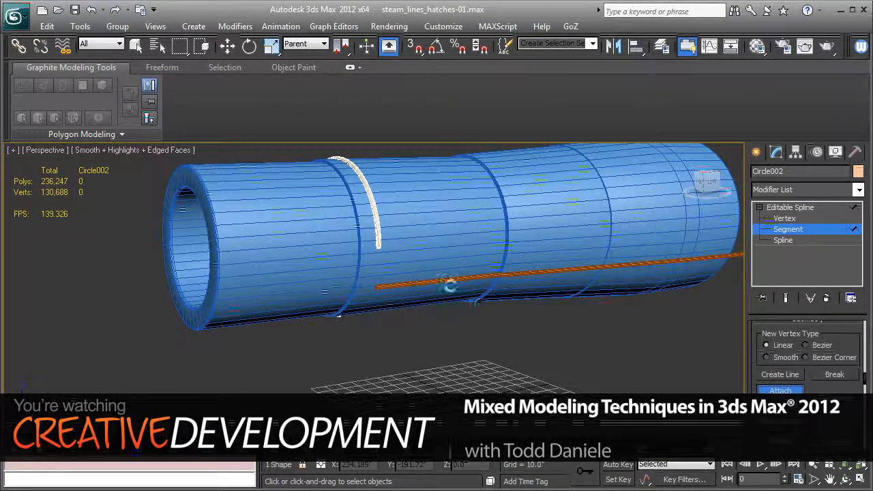
click(444, 280)
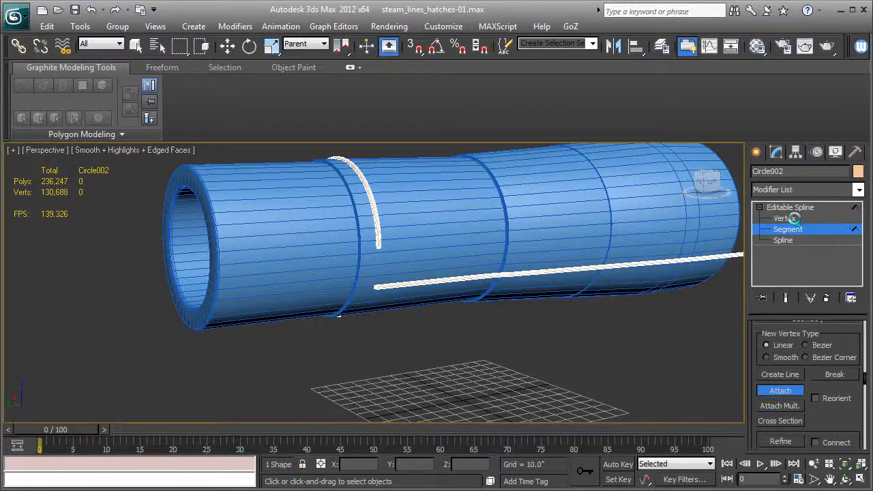
Step: At Vertex level, turn on vertex snapping and use Create Line to connect the ring's open end to the pipe's end
click(784, 218)
scroll(468, 347, up, 6)
scroll(468, 347, down, 5)
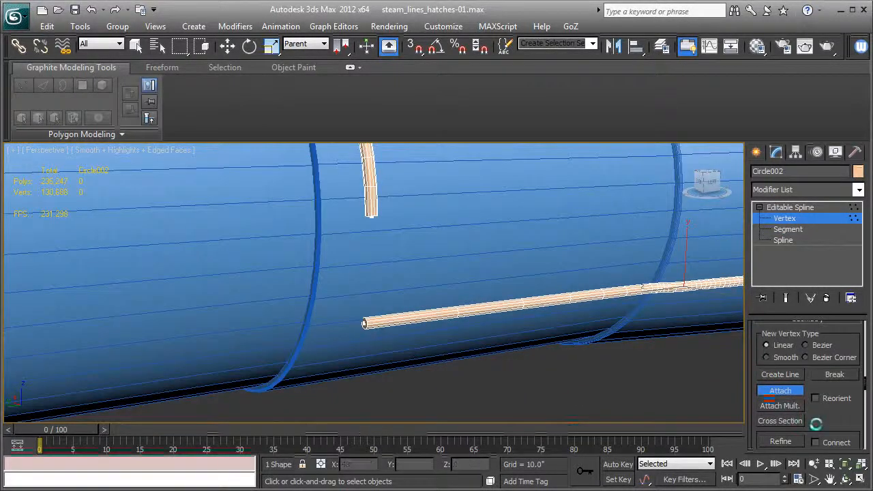
drag(821, 423, 820, 416)
click(788, 368)
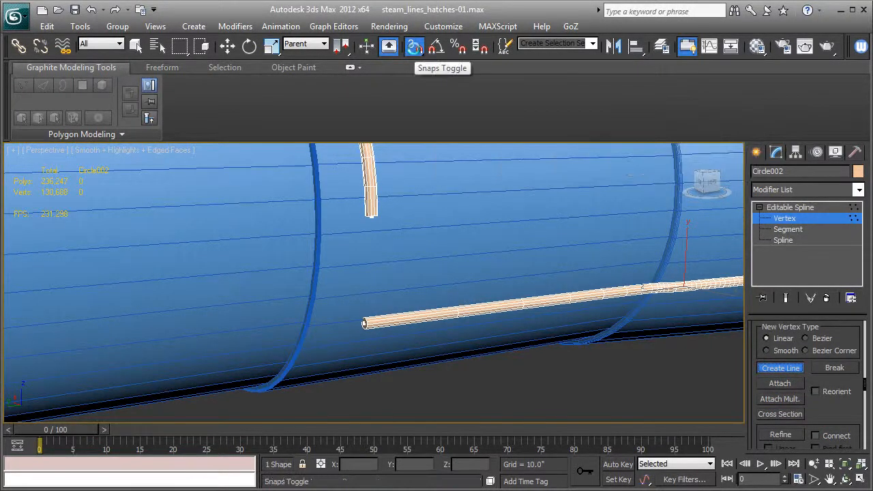
right_click(414, 47)
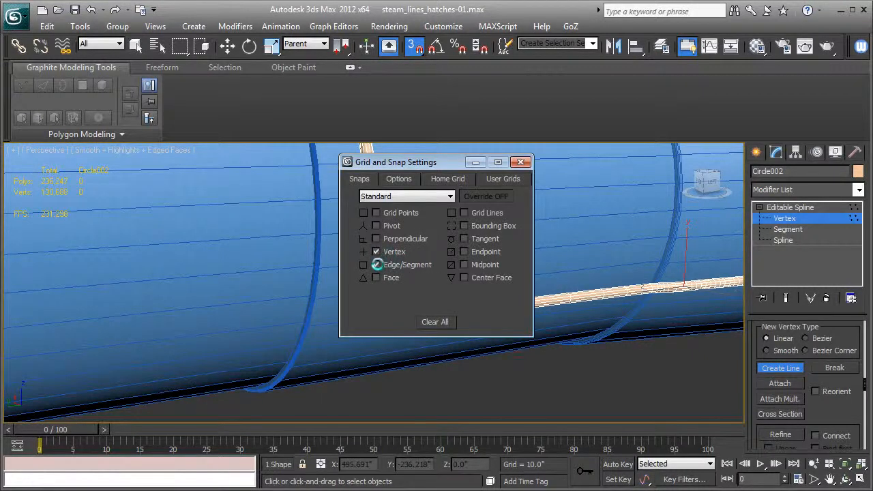
click(519, 162)
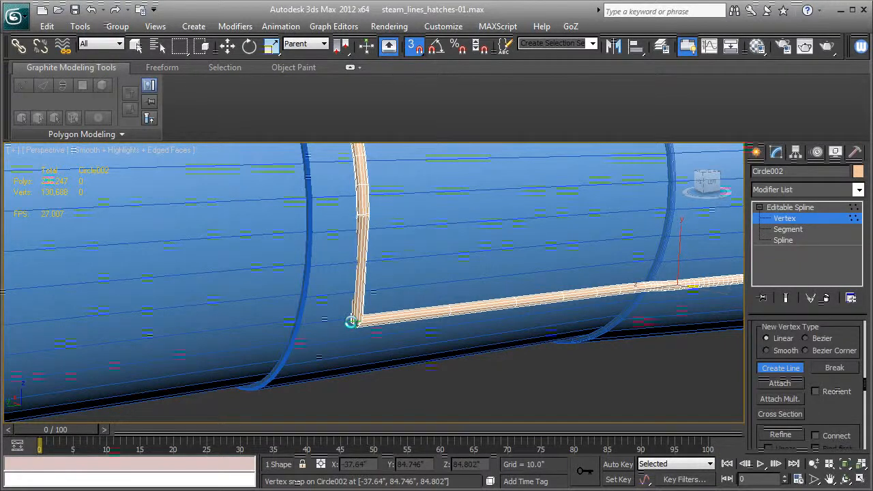
mouse_move(351, 321)
mouse_down()
mouse_move(236, 278)
mouse_move(354, 322)
mouse_up()
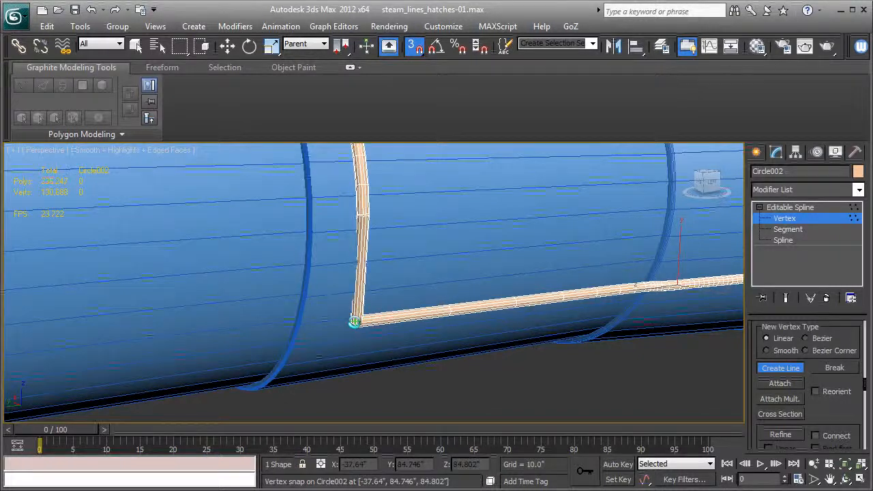
Step: Exit Create Line, turn off snapping, and weld the new line's upper endpoint to the ring's open end
alt+middle_drag(444, 264, 437, 311)
click(780, 368)
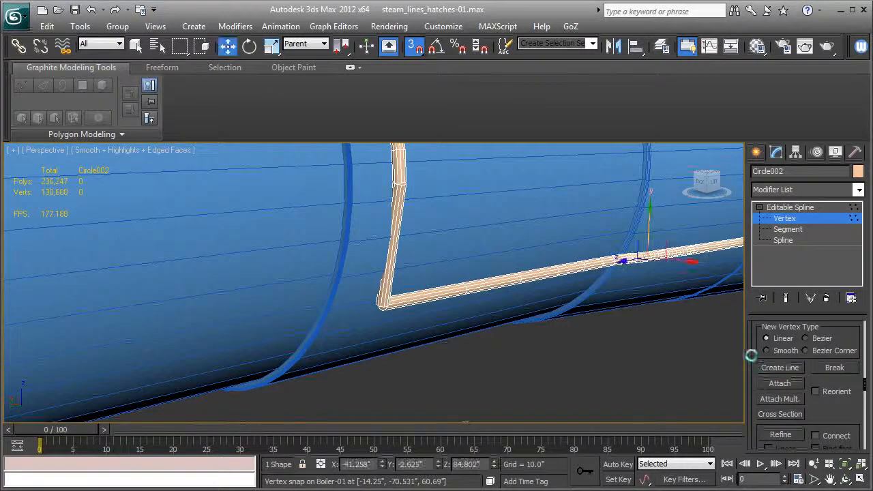
scroll(757, 339, up, 6)
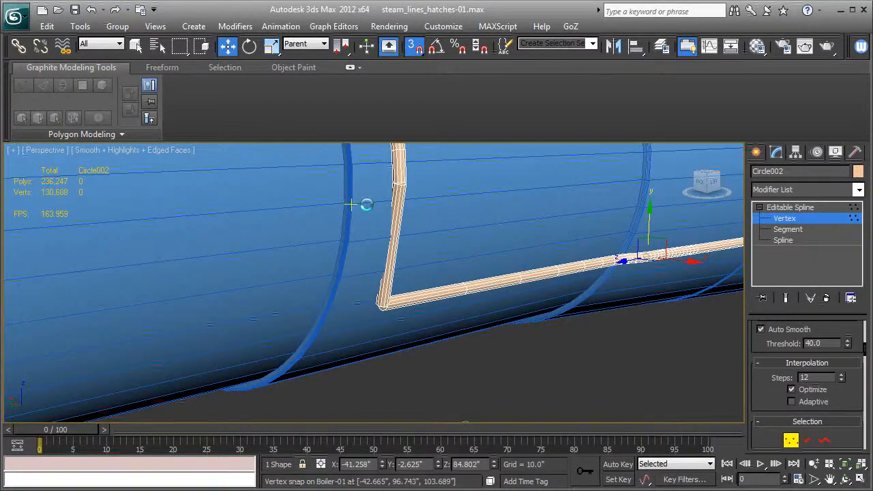
key(s)
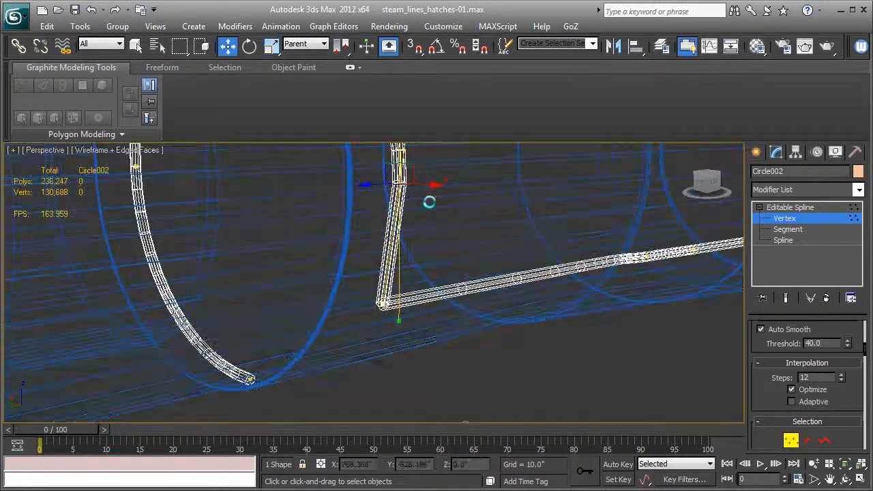
scroll(768, 373, down, 3)
scroll(768, 373, down, 10)
scroll(805, 403, down, 6)
scroll(806, 403, up, 1)
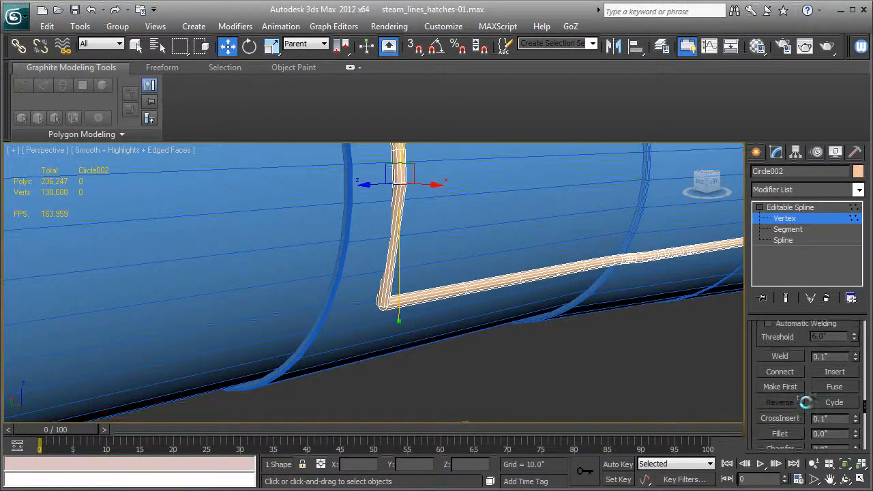
click(782, 356)
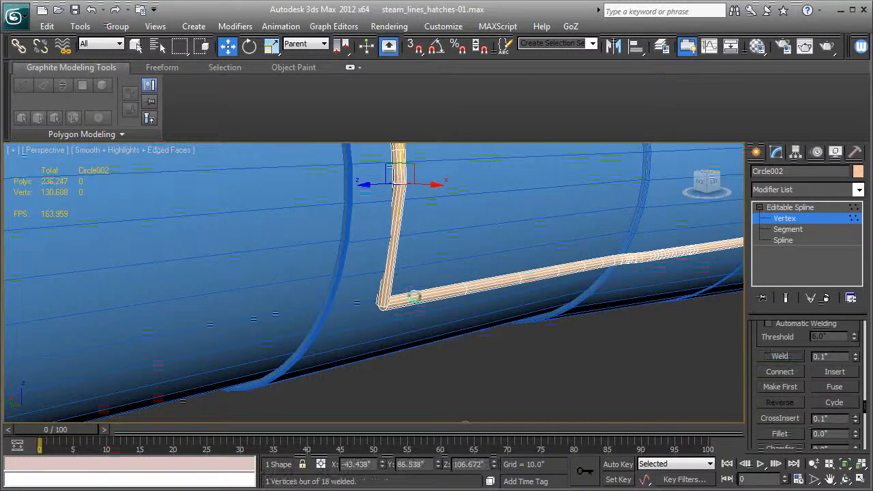
Step: Select the overlapping vertices at the lower corner where the new line meets the pipe and weld them
key(F3)
drag(415, 330, 416, 329)
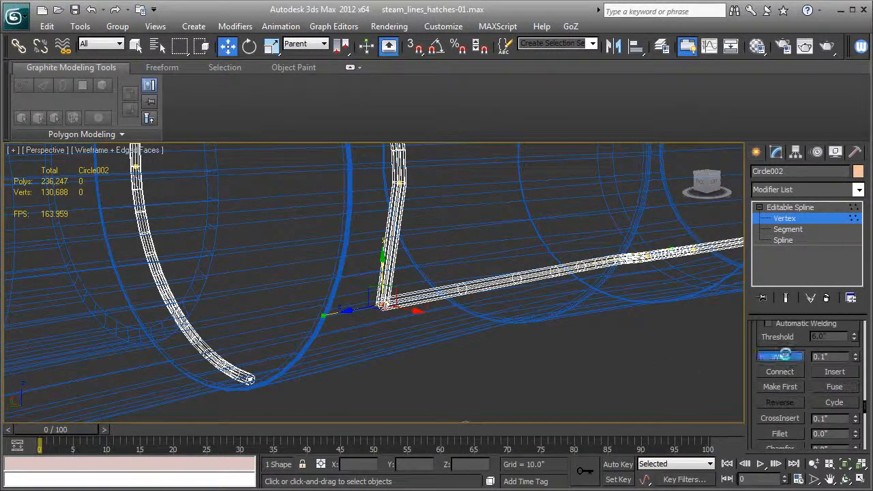
click(783, 356)
key(F3)
scroll(532, 314, up, 3)
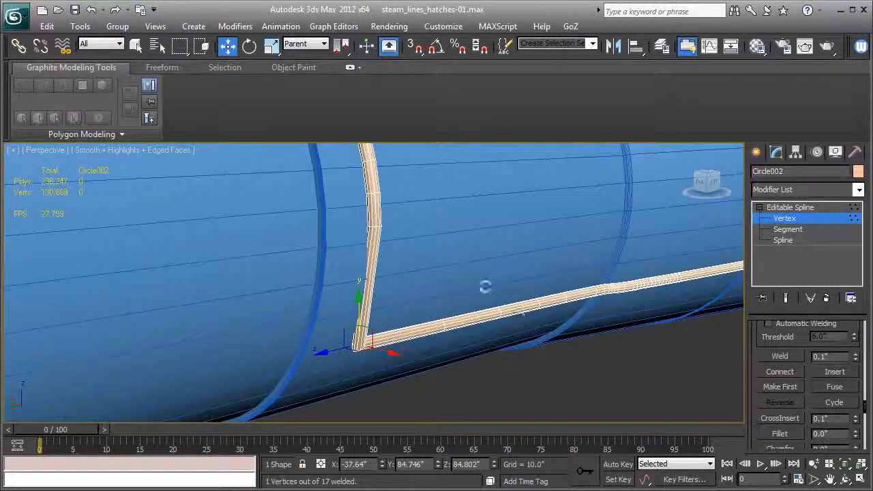
Step: Set the vertex at the top of the vertical line to Bezier Corner
key(F3)
right_click(370, 227)
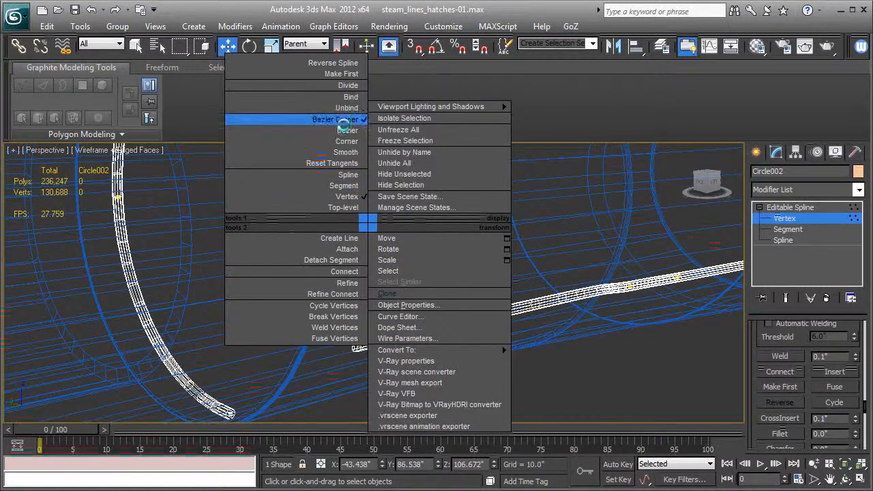
click(343, 122)
key(F3)
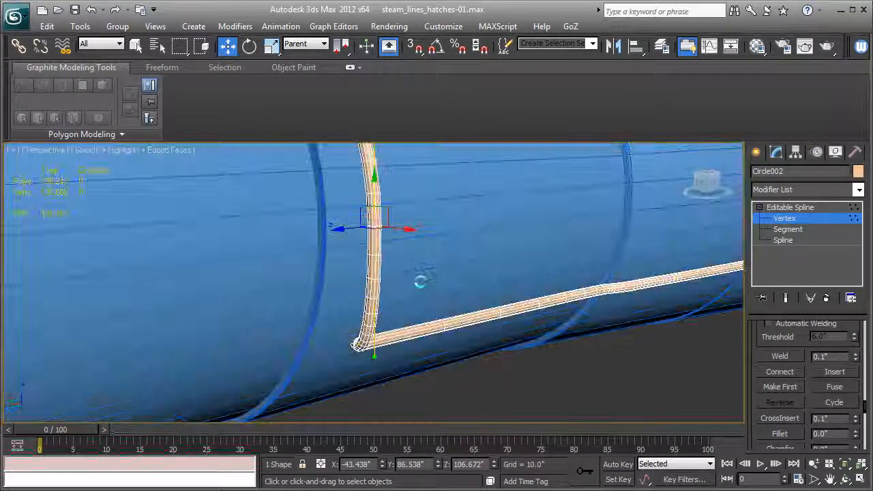
Step: Adjust the Bezier Corner vertex's tangent handles so the vertical line curves smoothly into the ring
alt+middle_drag(422, 299, 368, 321)
alt+middle_drag(387, 219, 364, 228)
mouse_move(359, 195)
mouse_down()
mouse_move(357, 224)
mouse_move(358, 207)
mouse_up()
mouse_move(390, 313)
middle_down()
mouse_move(389, 246)
mouse_move(394, 256)
middle_up()
drag(361, 198, 361, 191)
scroll(378, 249, down, 3)
mouse_move(363, 195)
middle_down()
mouse_move(378, 250)
mouse_move(365, 240)
mouse_move(216, 230)
middle_up()
mouse_move(416, 284)
alt+middle_down()
mouse_move(446, 353)
mouse_move(321, 259)
mouse_move(462, 259)
mouse_move(530, 278)
mouse_move(235, 392)
mouse_move(332, 306)
alt+middle_up()
key(F3)
Step: Select the lower corner vertex of the steam line and set it to Smooth to round the bend
key(F3)
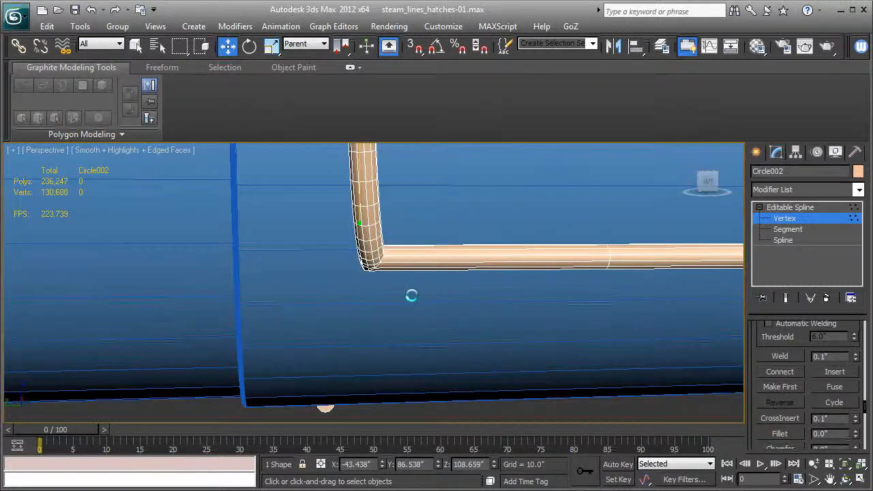
drag(412, 295, 326, 236)
key(F3)
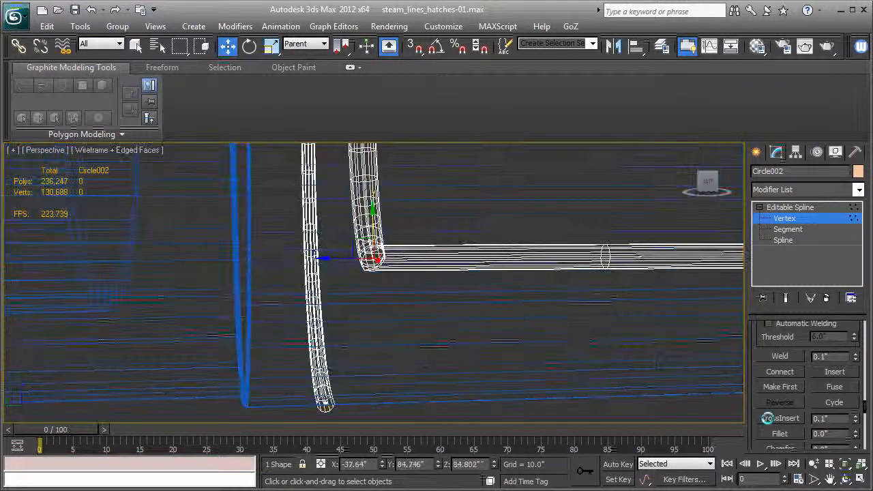
right_click(366, 254)
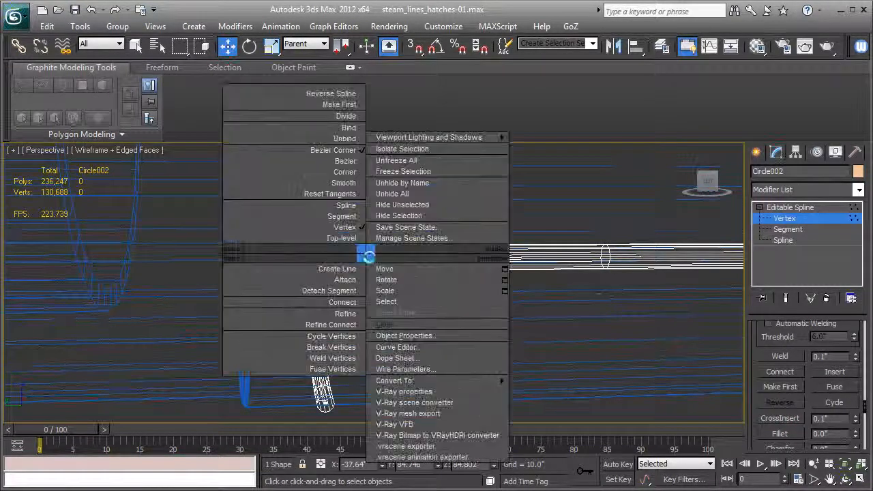
click(344, 183)
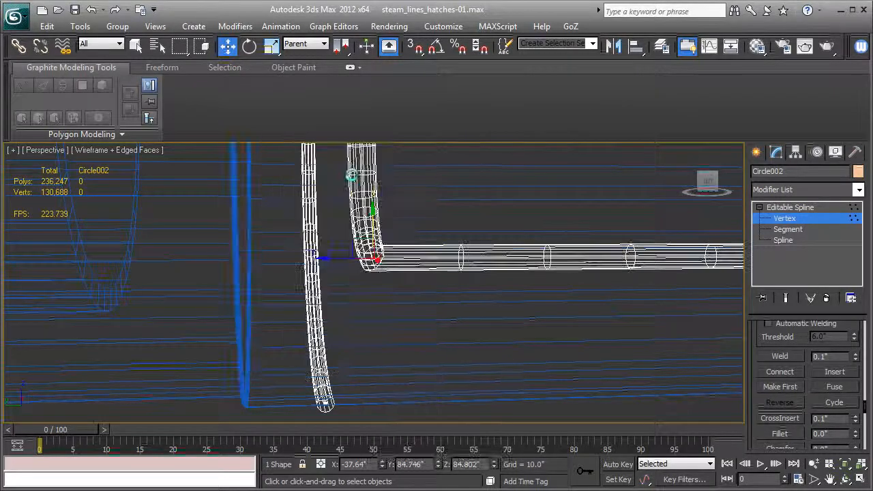
key(F3)
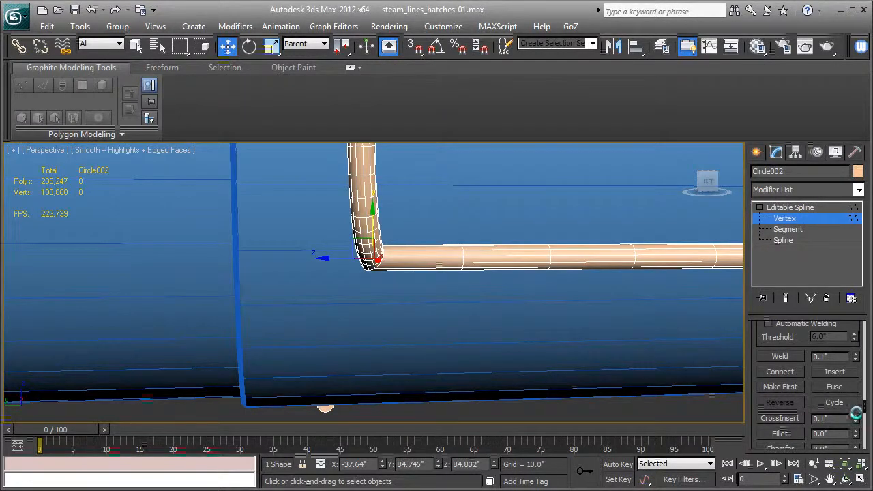
Step: Orbit around the boiler to inspect the finished steam line bends from several angles
drag(855, 432, 853, 426)
alt+middle_drag(510, 316, 353, 311)
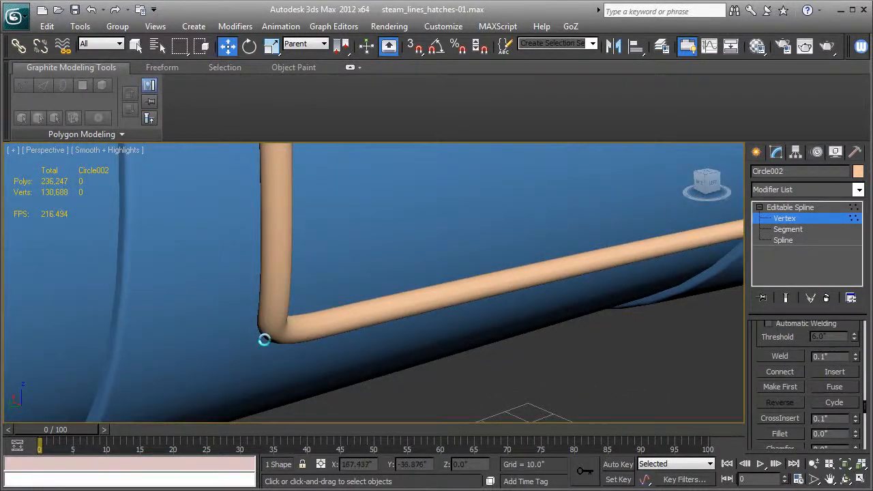
alt+middle_drag(264, 339, 447, 262)
key(F3)
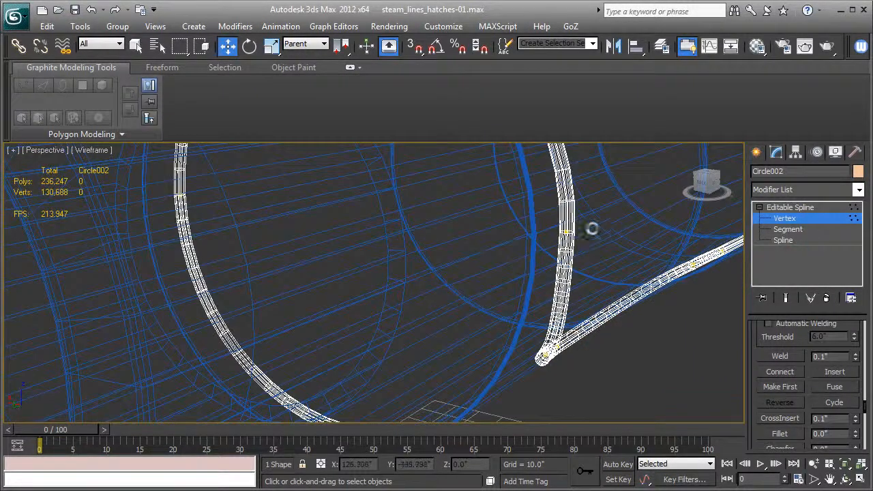
drag(581, 243, 598, 237)
key(F3)
alt+middle_drag(610, 271, 690, 250)
key(1)
alt+middle_drag(468, 269, 581, 287)
scroll(581, 287, down, 4)
alt+middle_drag(512, 289, 644, 242)
scroll(515, 286, up, 4)
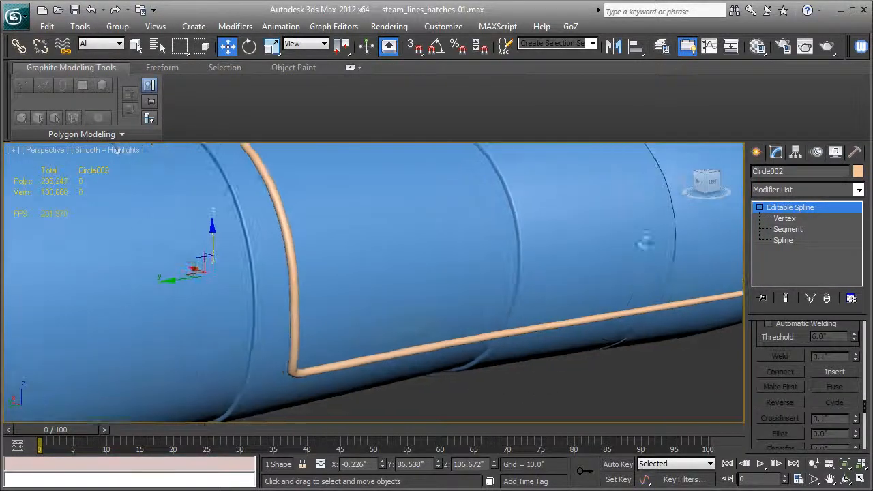
Step: Unhide all objects and view the steam line alongside the rest of the locomotive boiler
click(836, 152)
click(806, 421)
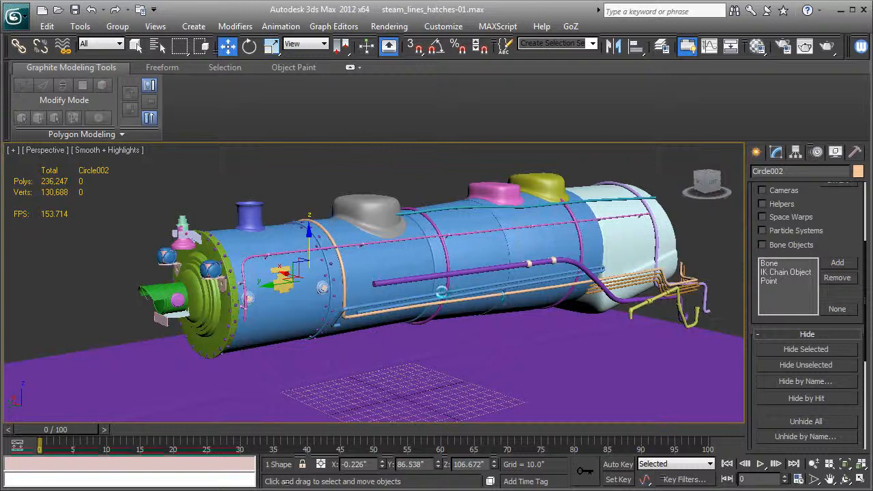
alt+middle_drag(443, 293, 247, 294)
alt+middle_drag(372, 308, 376, 294)
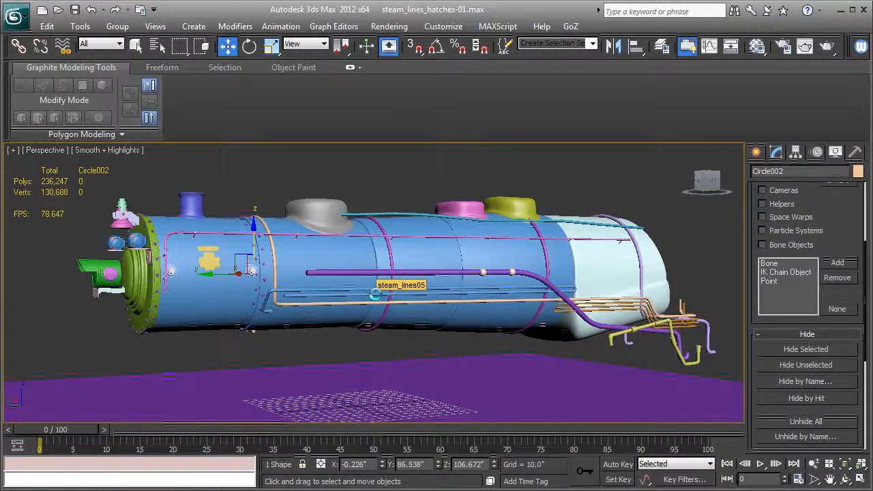